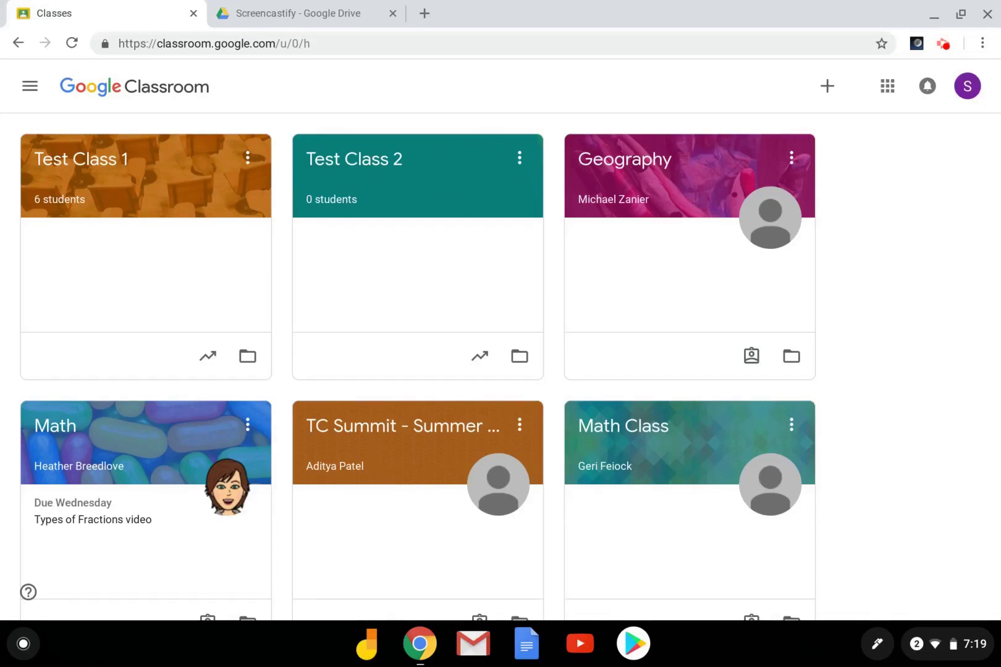
- Open Test Class 2, show its class code full screen, then close that display
left_click(360, 164)
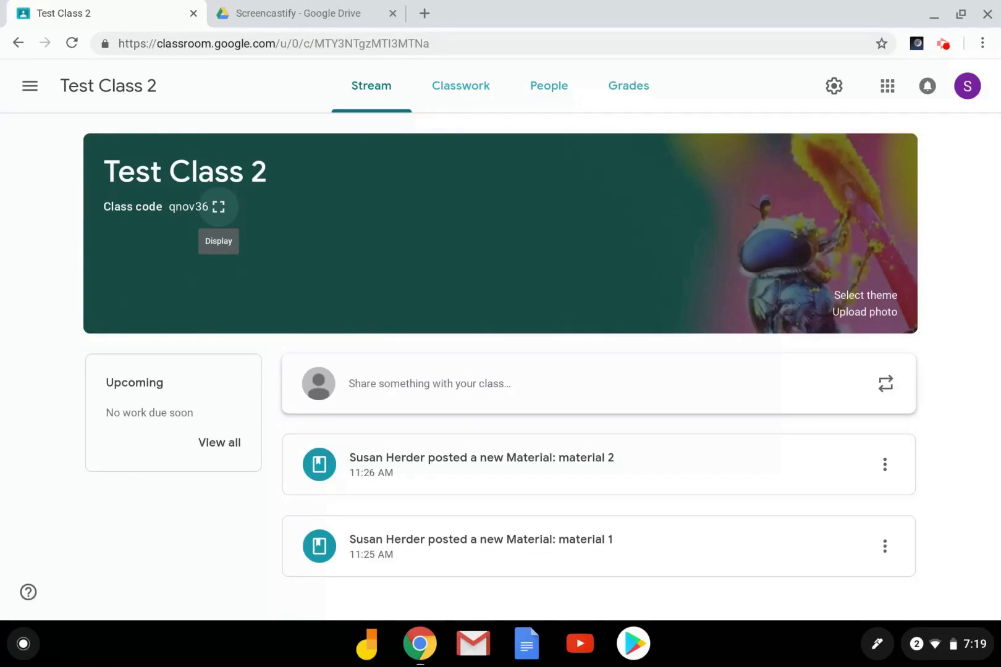
left_click(217, 209)
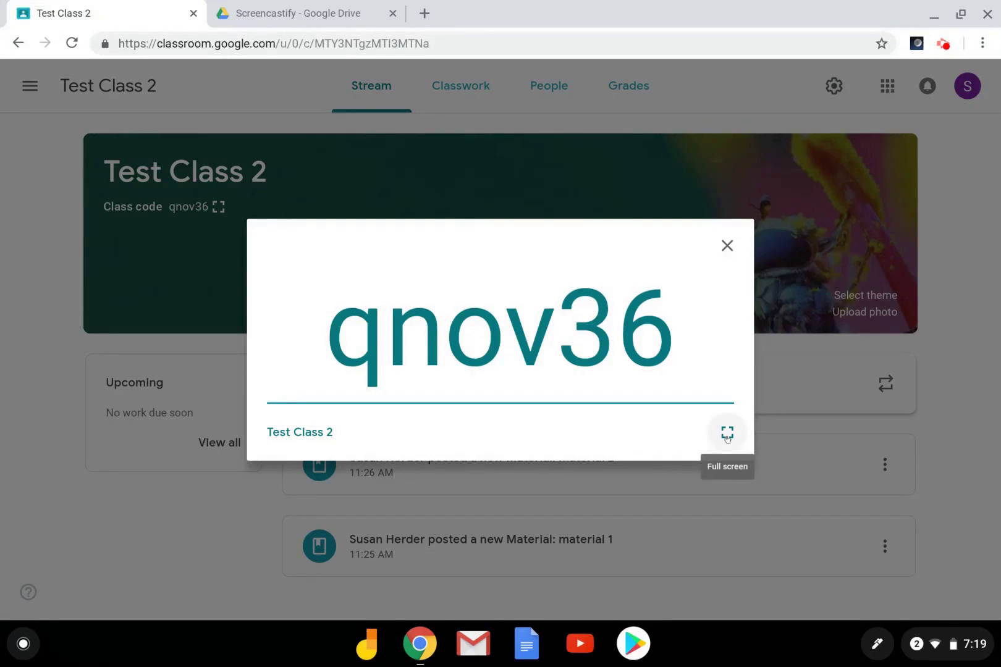
left_click(727, 434)
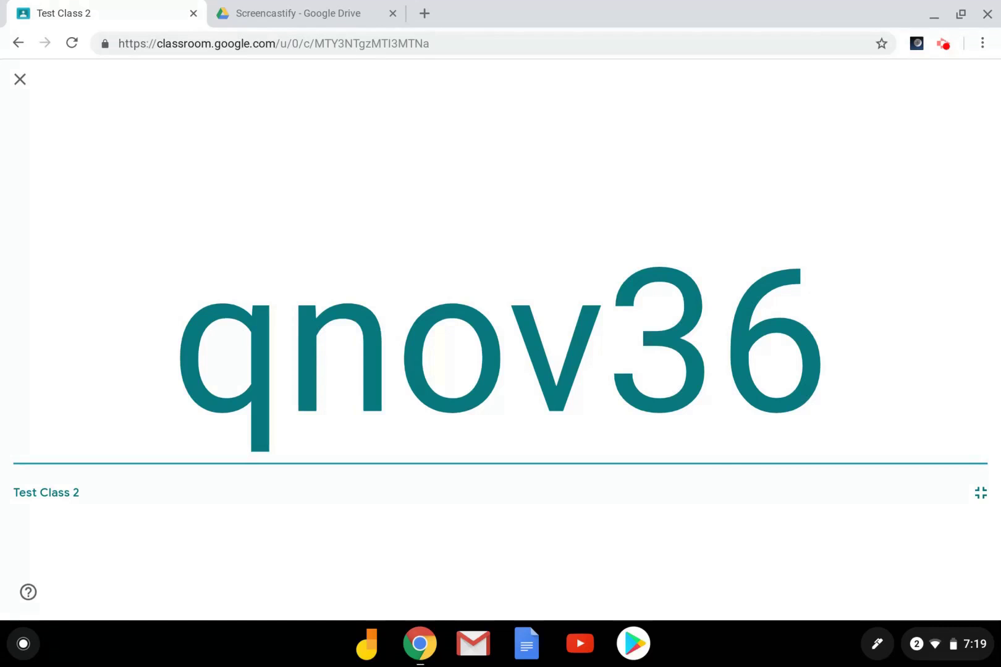
left_click(20, 78)
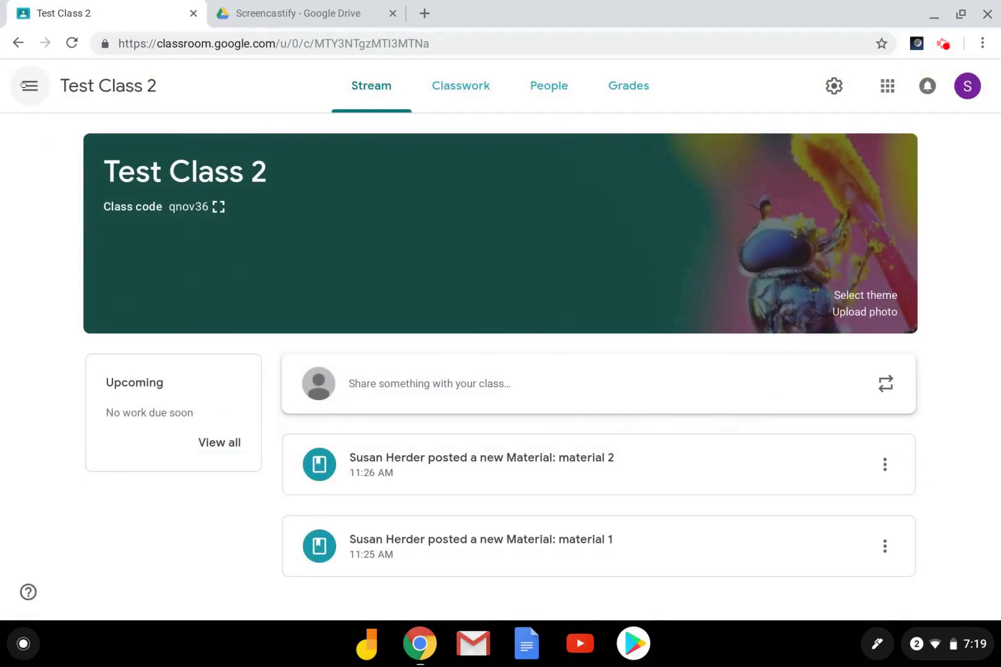
- Go back to the Classes home page, opening the Join class dialog and cancelling it
left_click(30, 86)
left_click(65, 90)
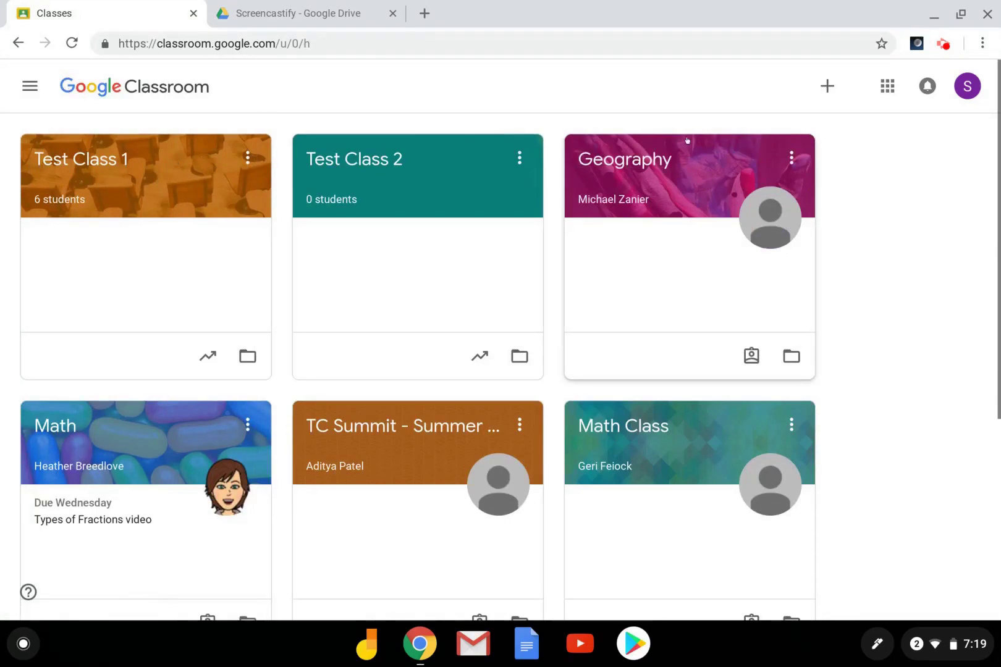
left_click(825, 90)
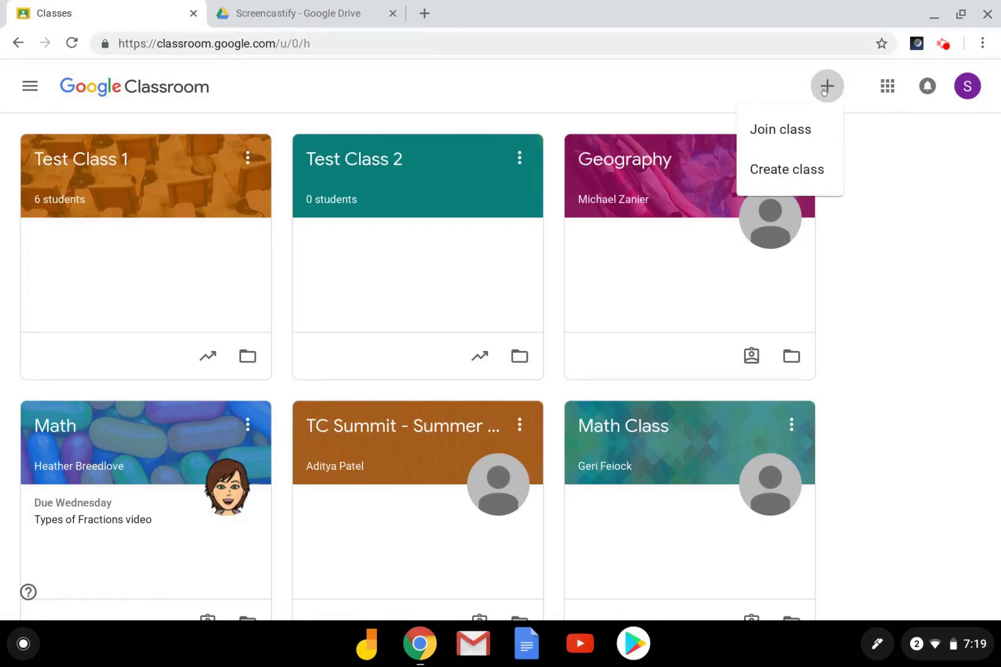
left_click(800, 119)
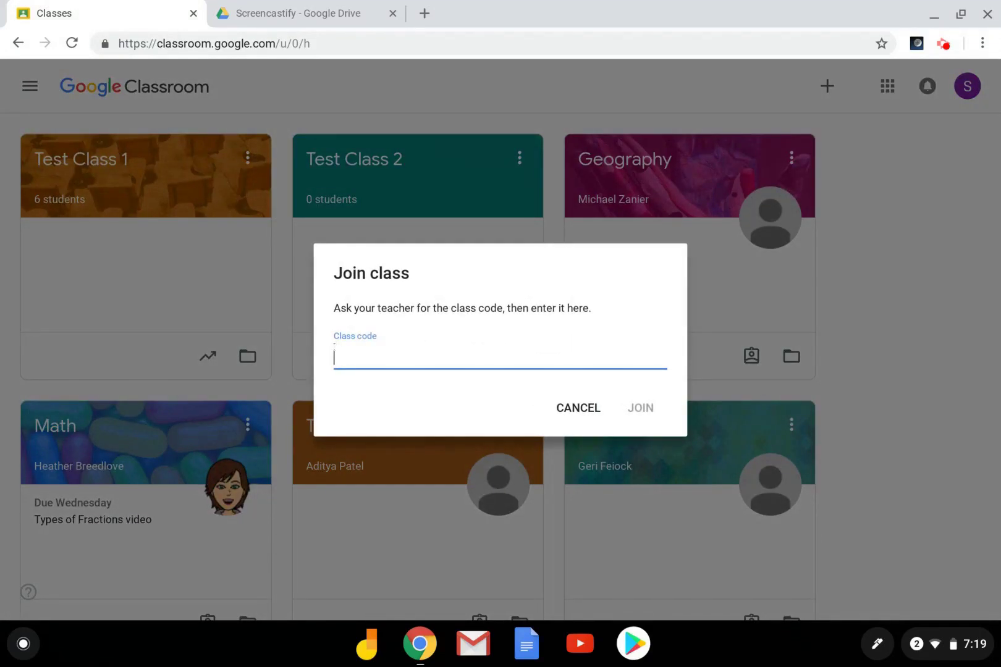
left_click(559, 408)
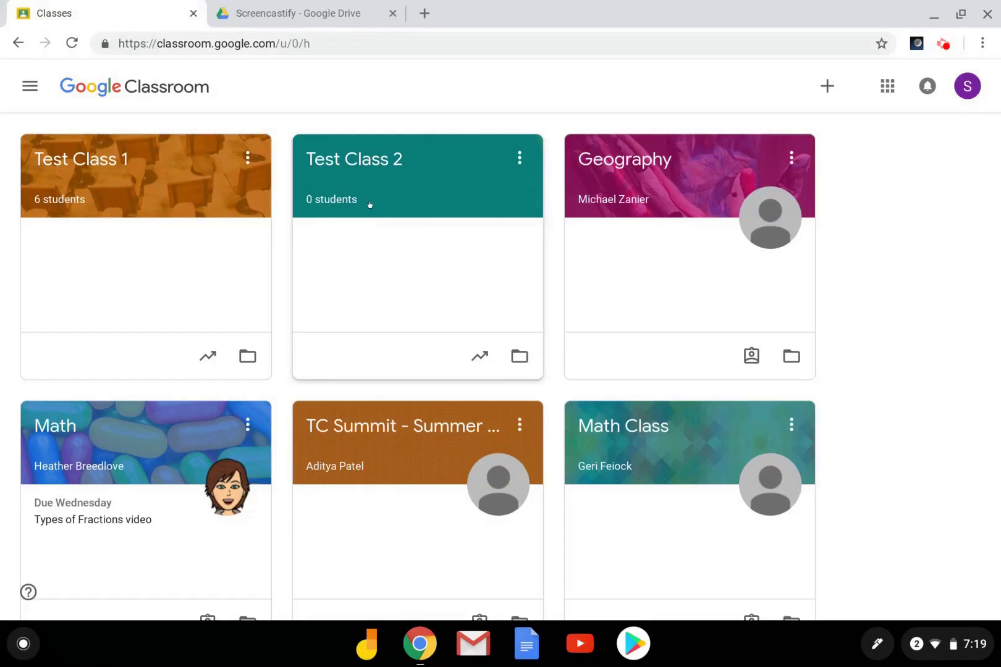
- Go to Test Class 2's People tab and open the Invite students dialog
left_click(378, 162)
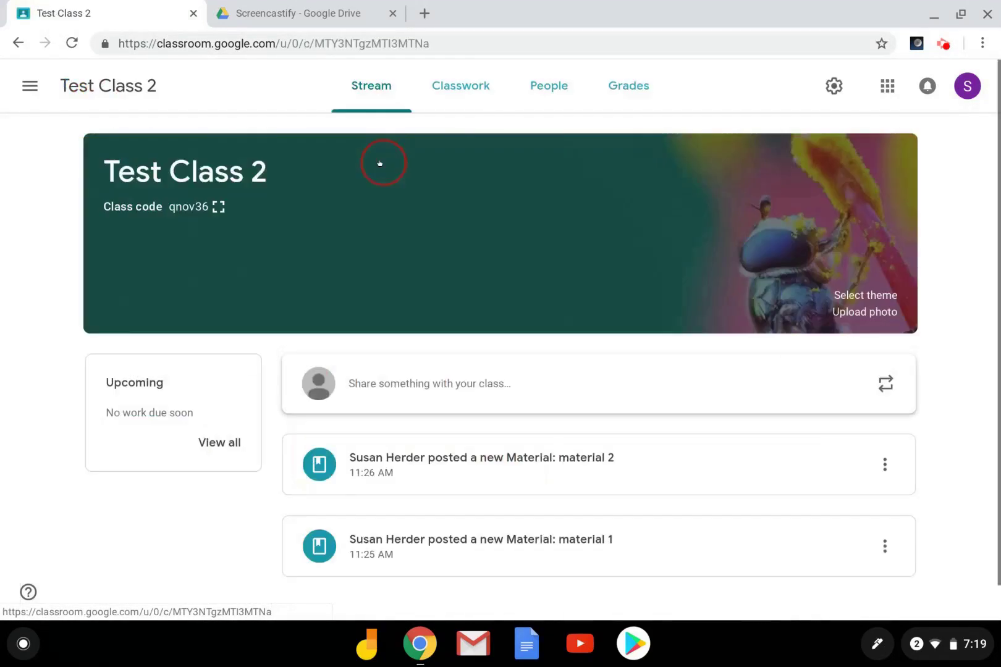
left_click(556, 87)
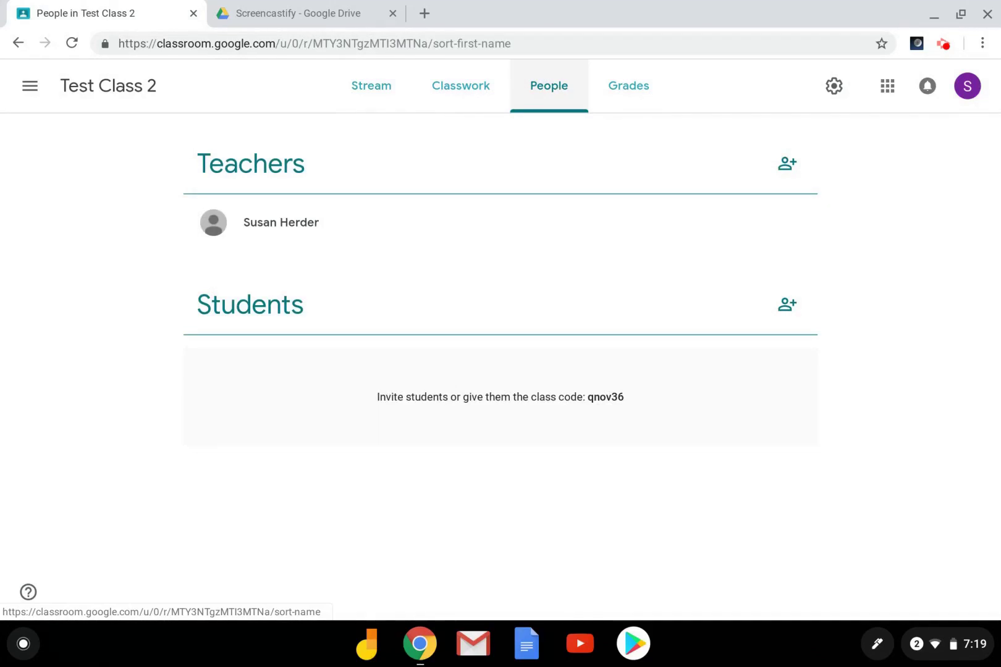
left_click(784, 309)
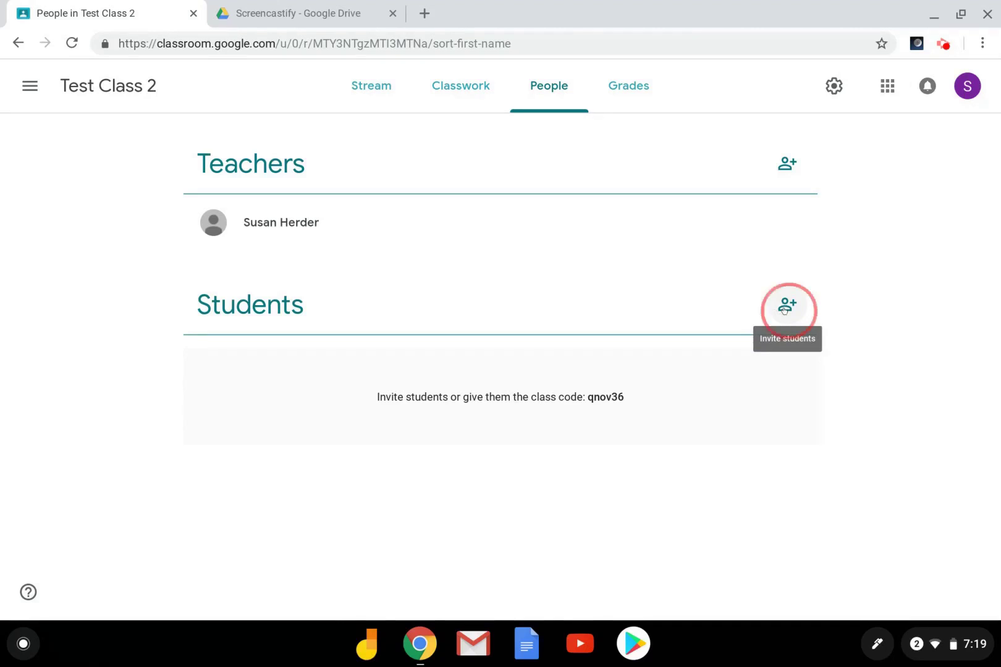
- Enter the student's e-mail address as a recipient and send the Test Class 2 invitation
left_click(432, 200)
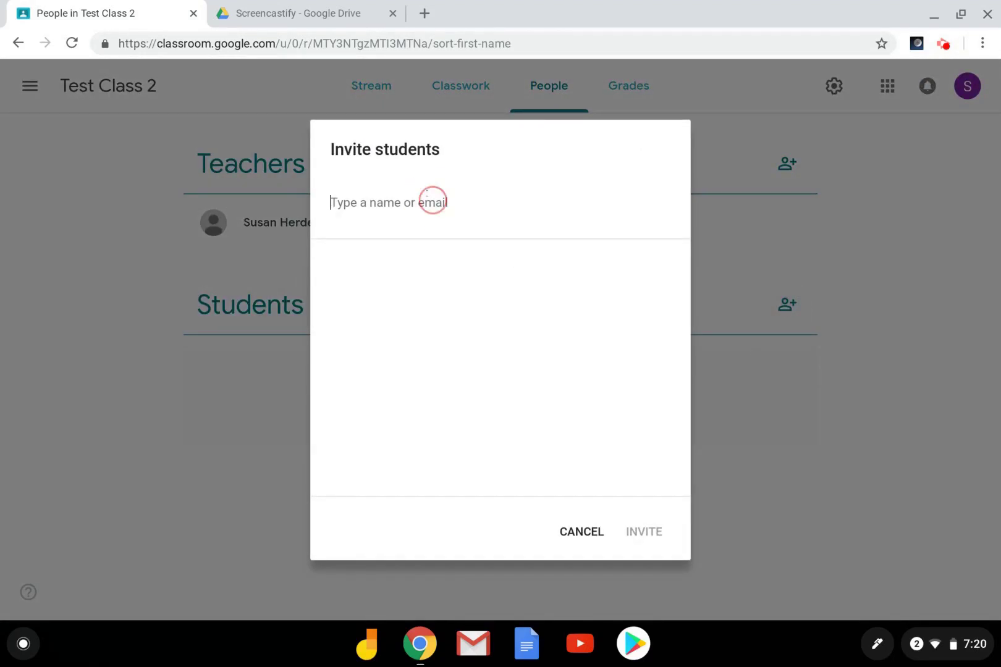
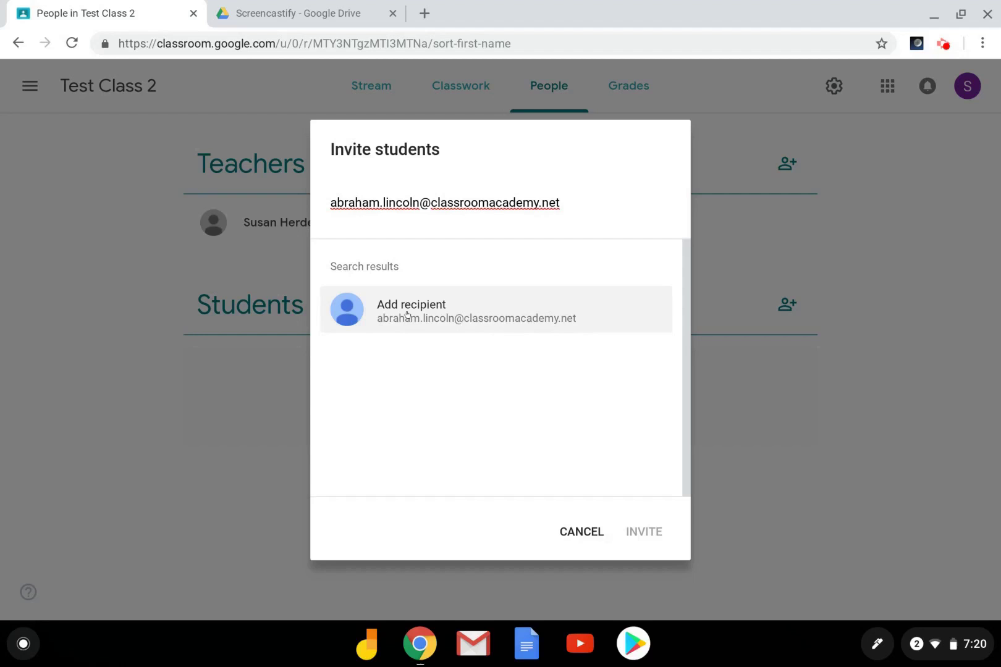
left_click(407, 315)
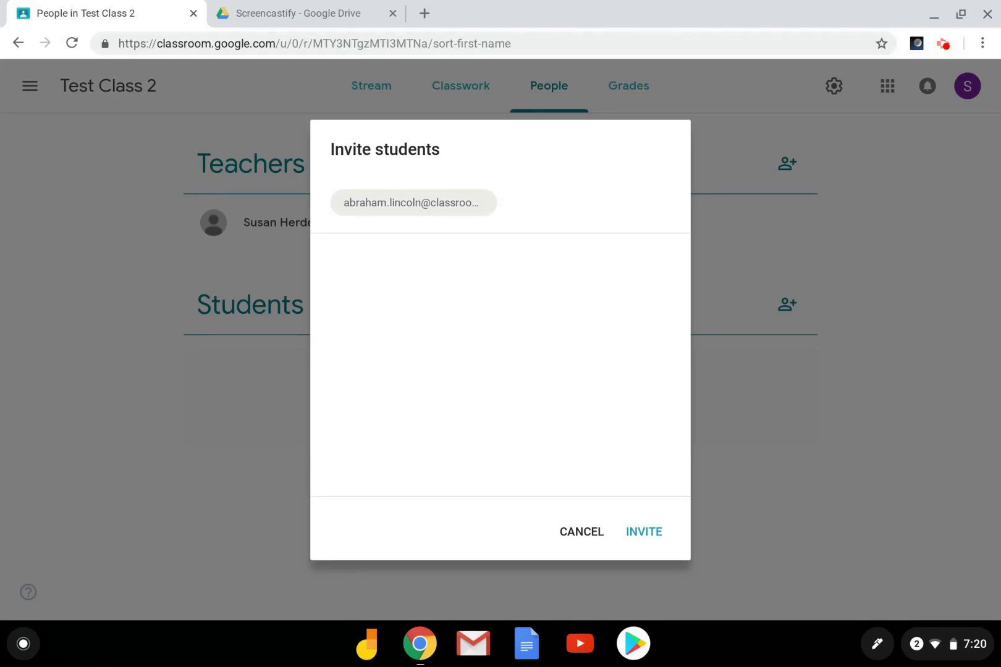
left_click(643, 533)
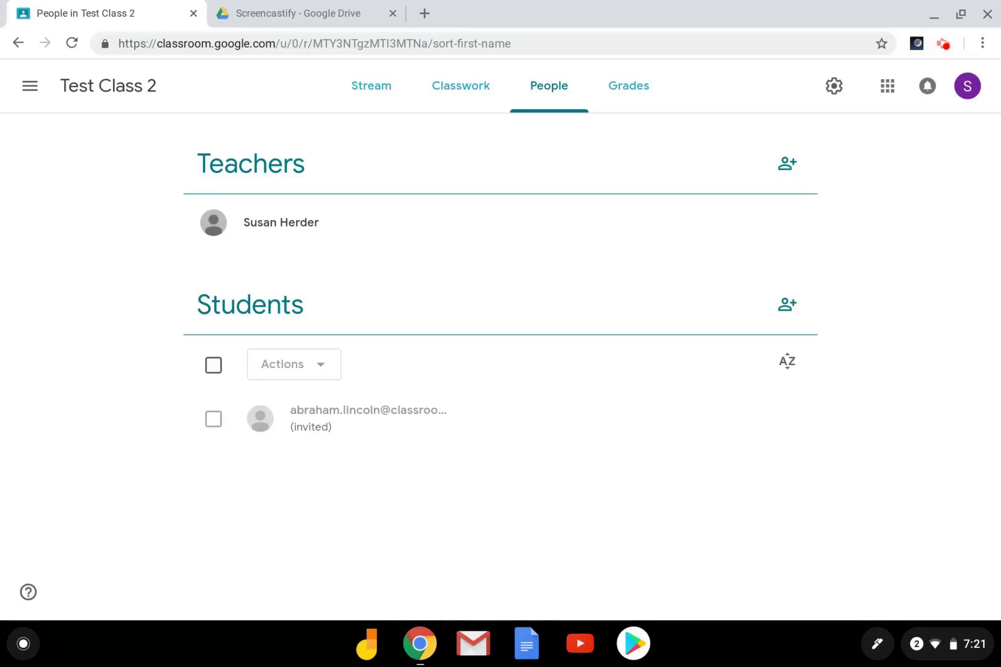
- Switch to Test Class 1's People tab and open Invite guardians for the first listed student
left_click(30, 86)
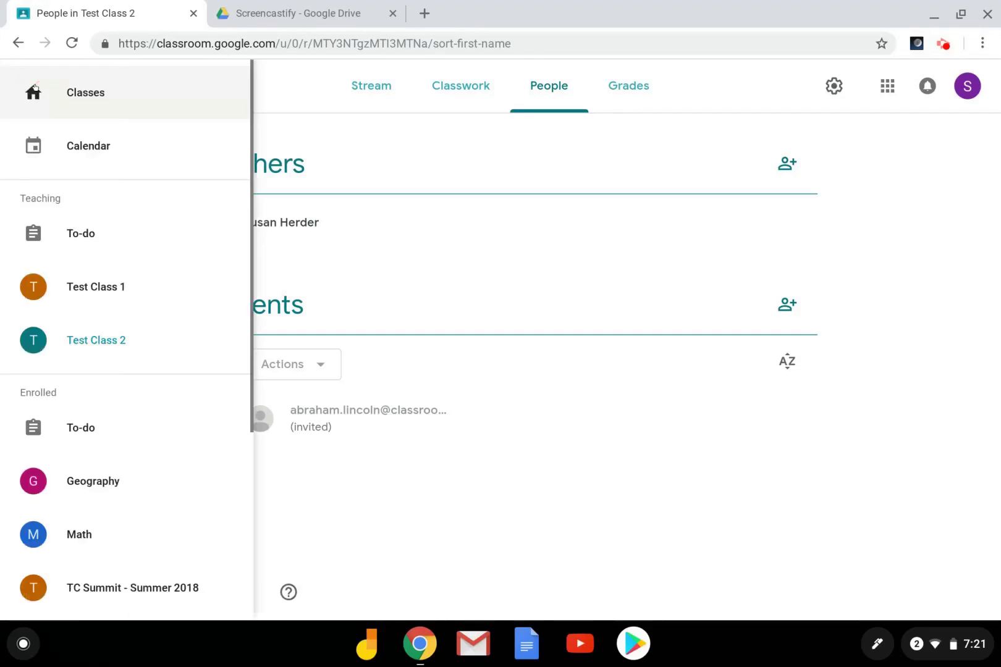
left_click(74, 284)
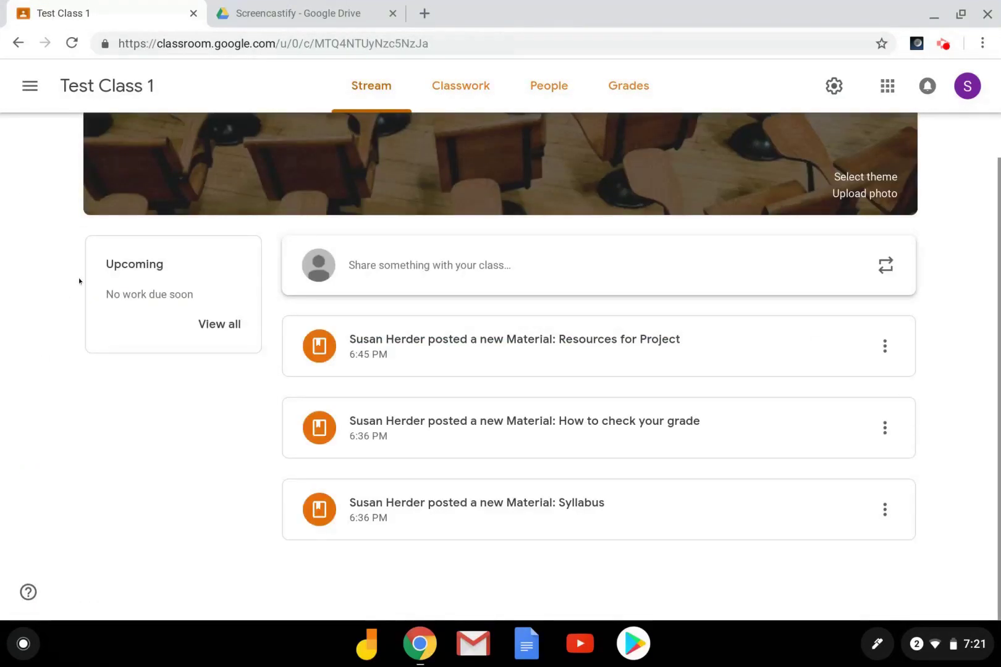
left_click(551, 105)
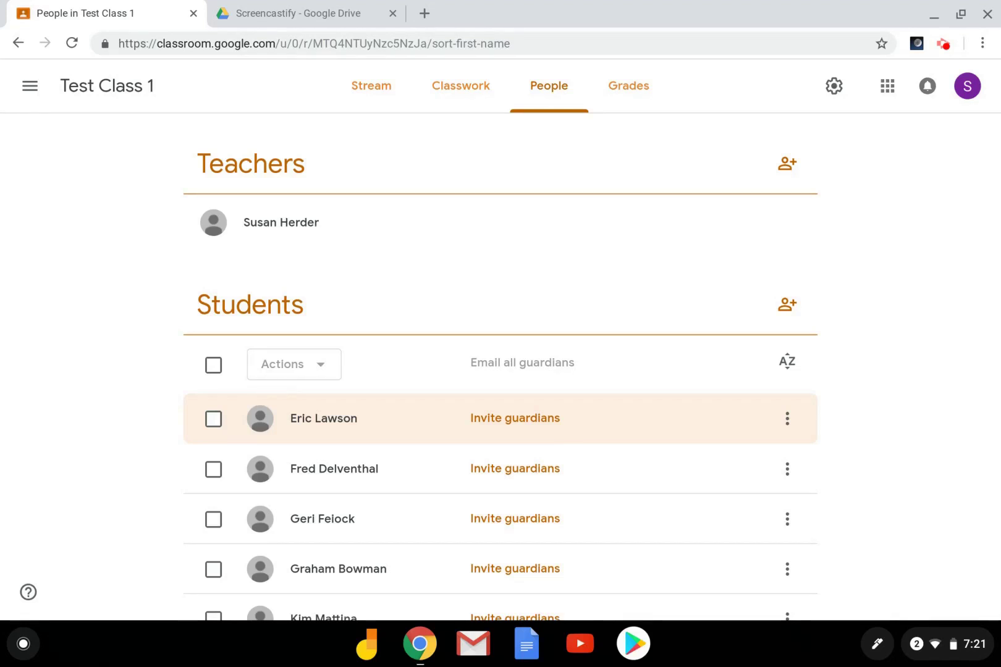
left_click(533, 424)
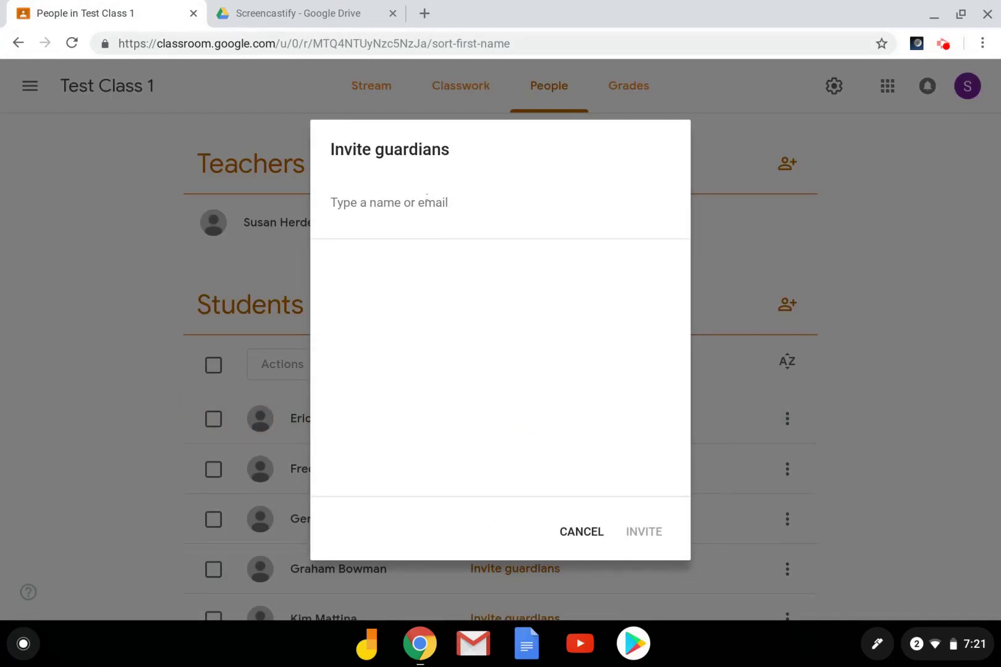
- Add the guardian's e-mail address as a recipient and send the guardian invitation
left_click(426, 202)
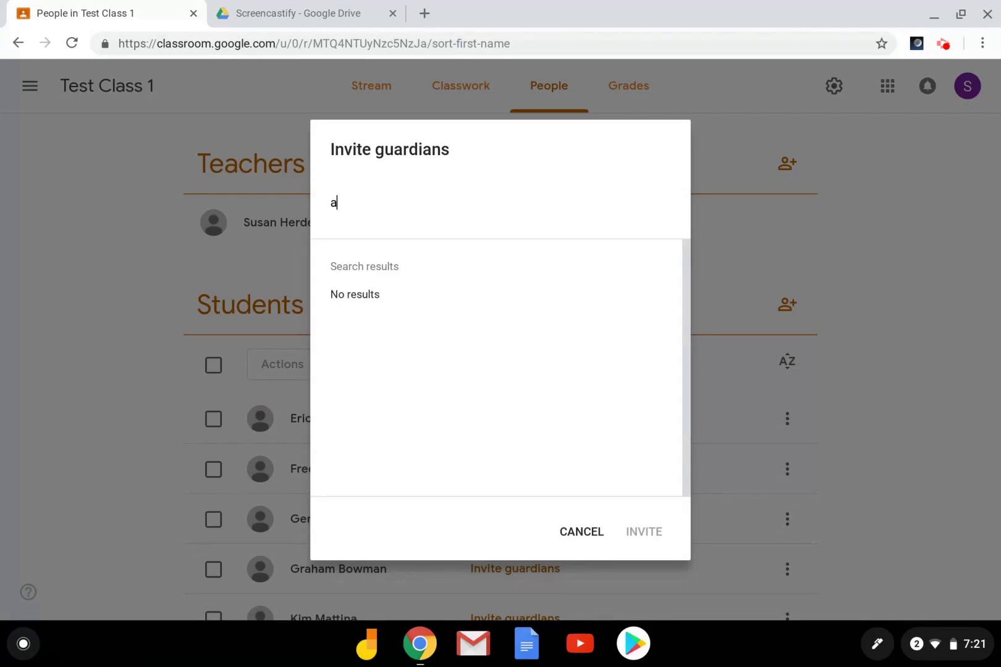
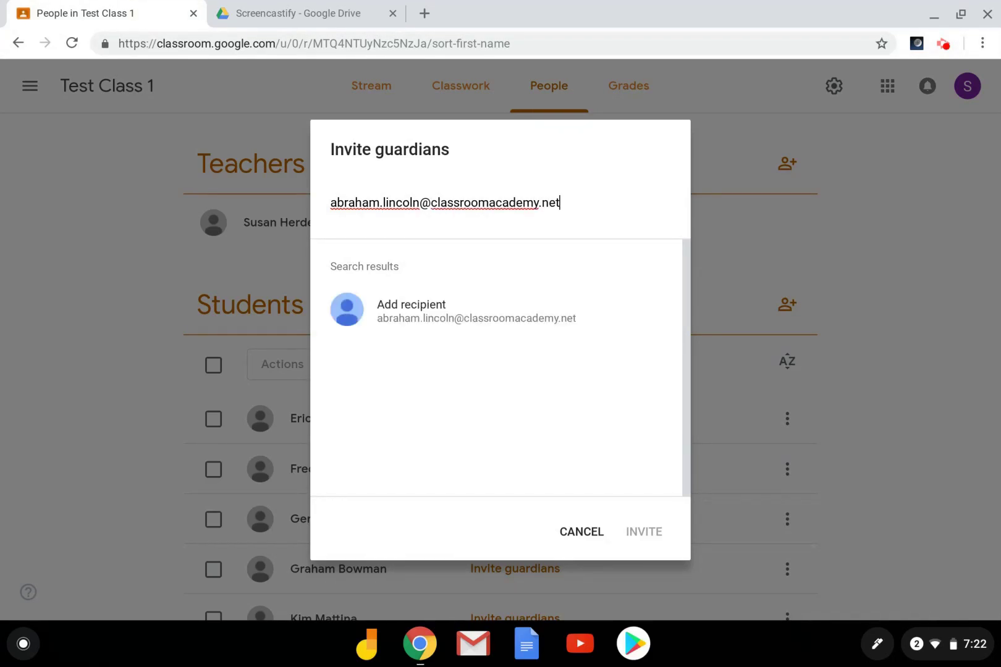
left_click(433, 317)
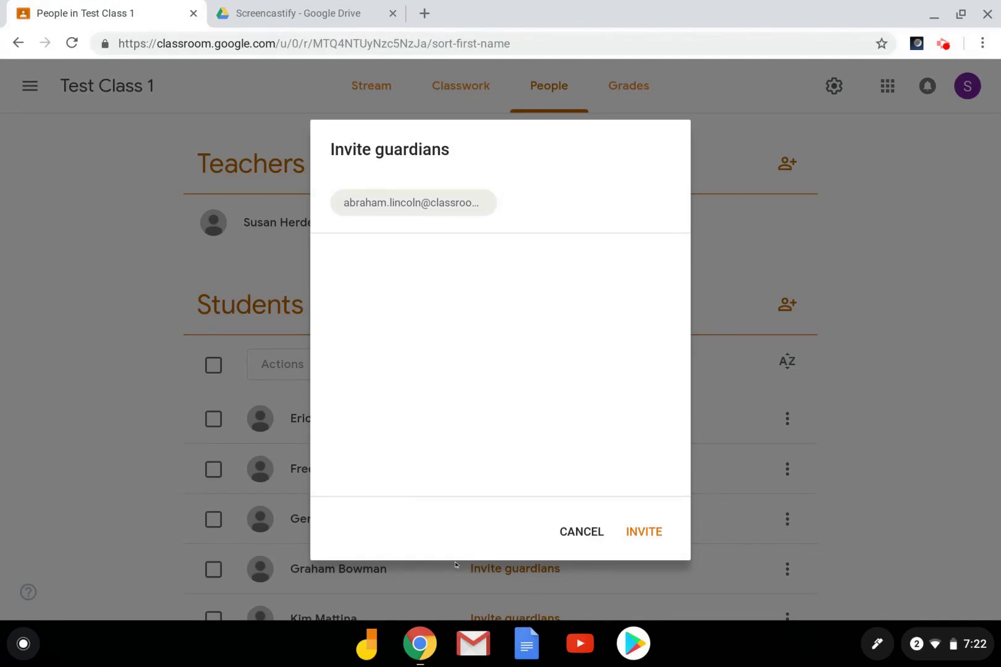
left_click(639, 535)
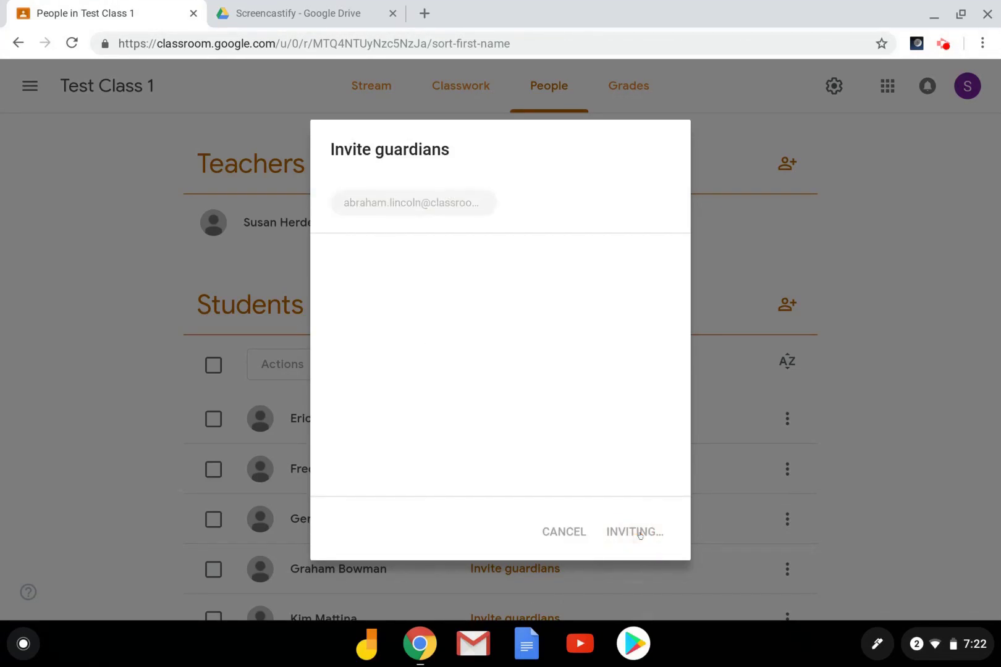